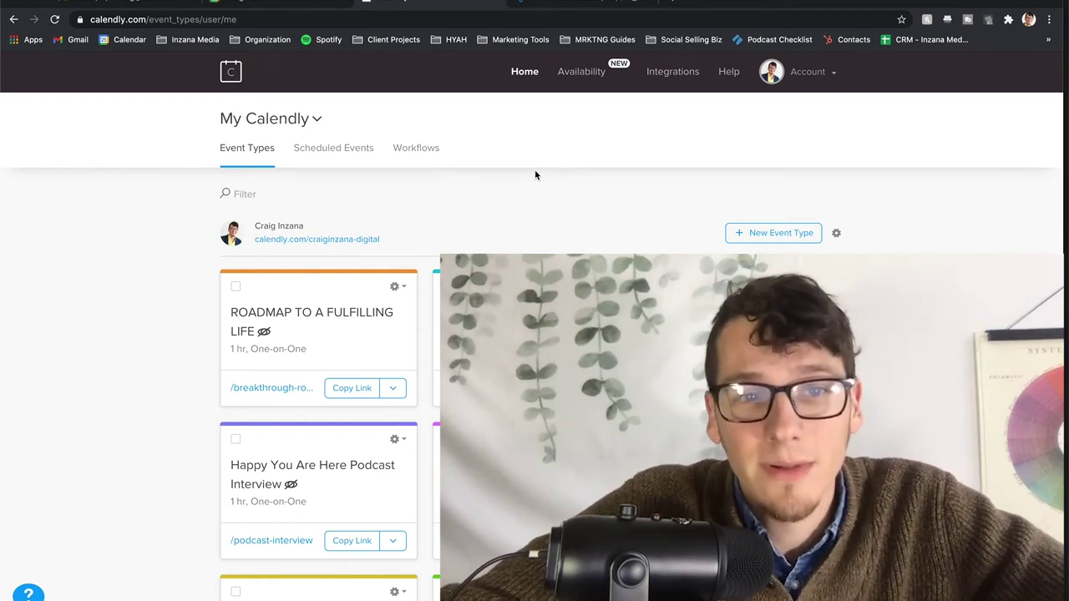
- Open the ROADMAP TO A FULFILLING LIFE booking page from its /breakthrough-ro... link on the Event Types page
click(314, 117)
click(555, 137)
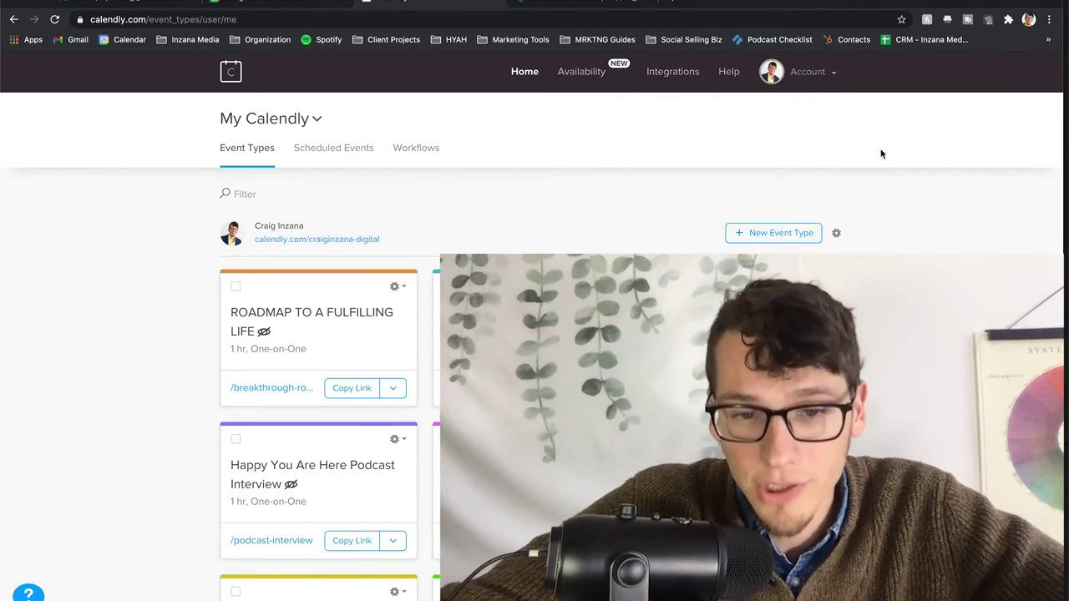
scroll(882, 154, down, 3)
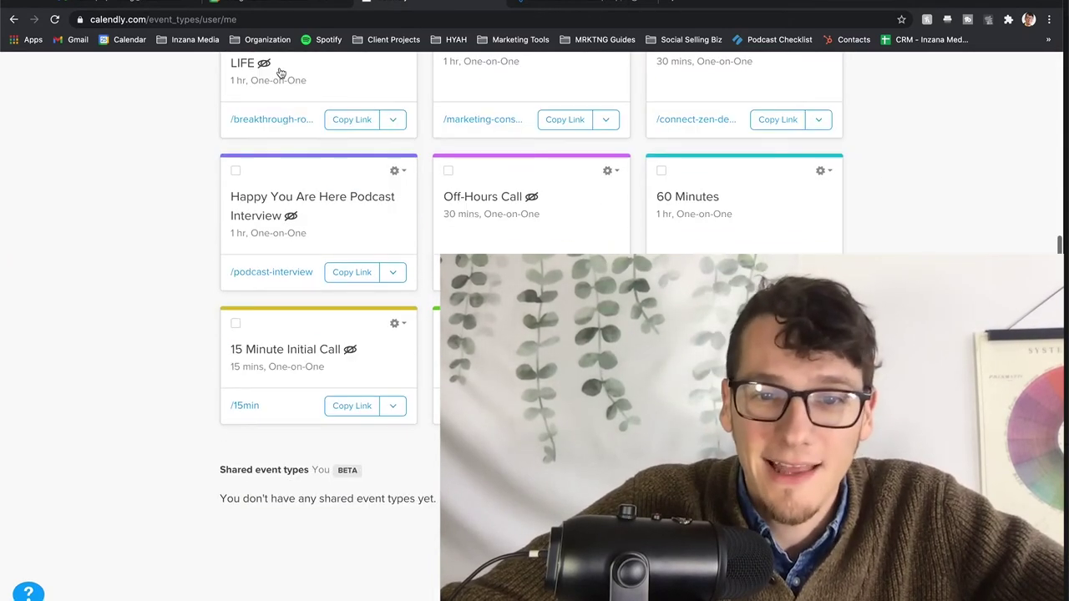
scroll(200, 386, up, 2)
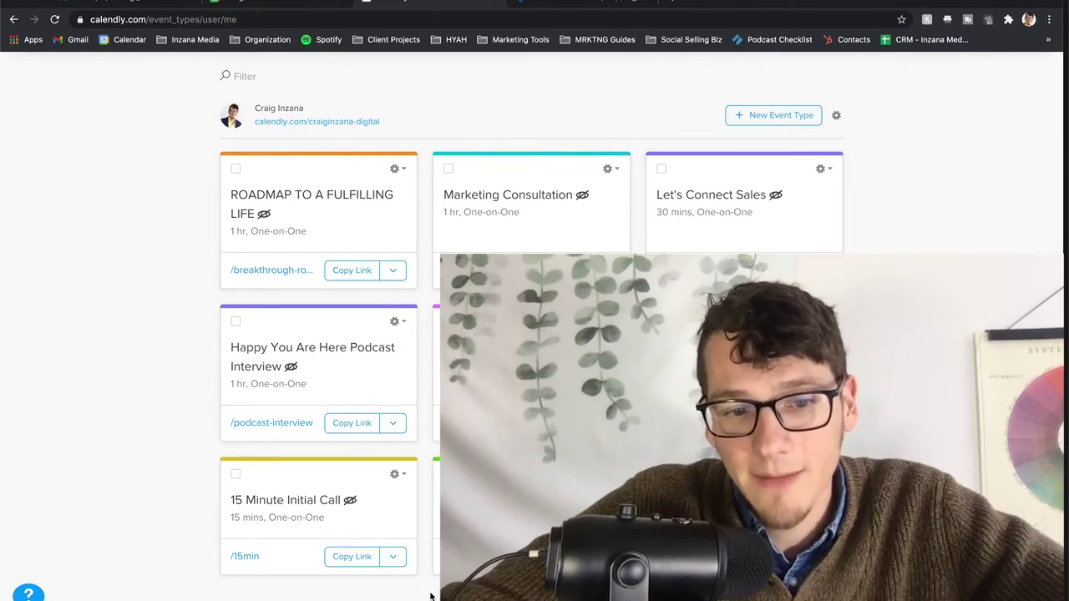
scroll(318, 376, up, 2)
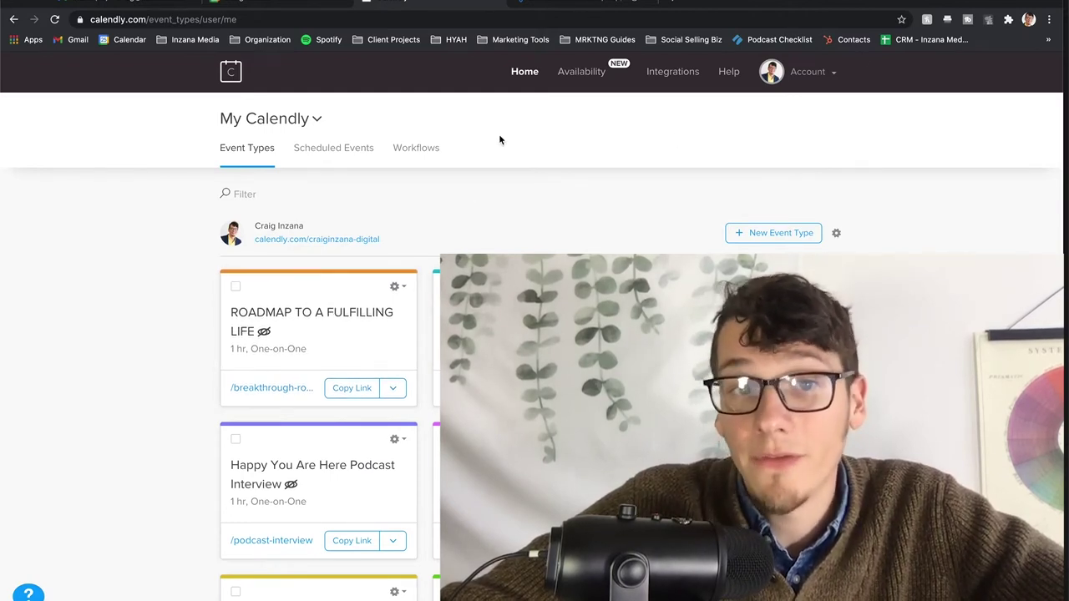
click(288, 389)
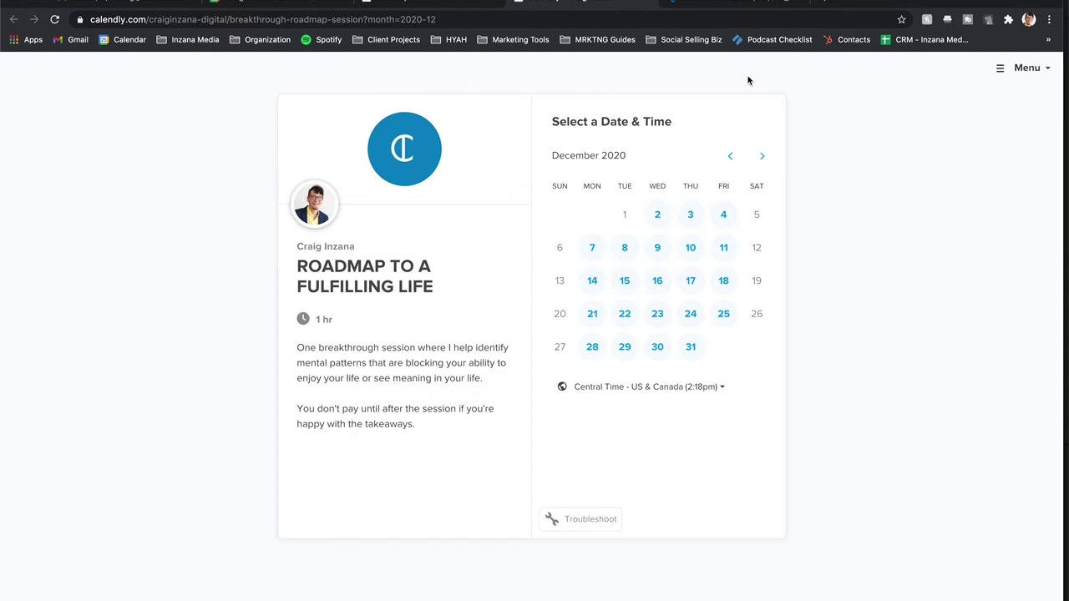
click(255, 3)
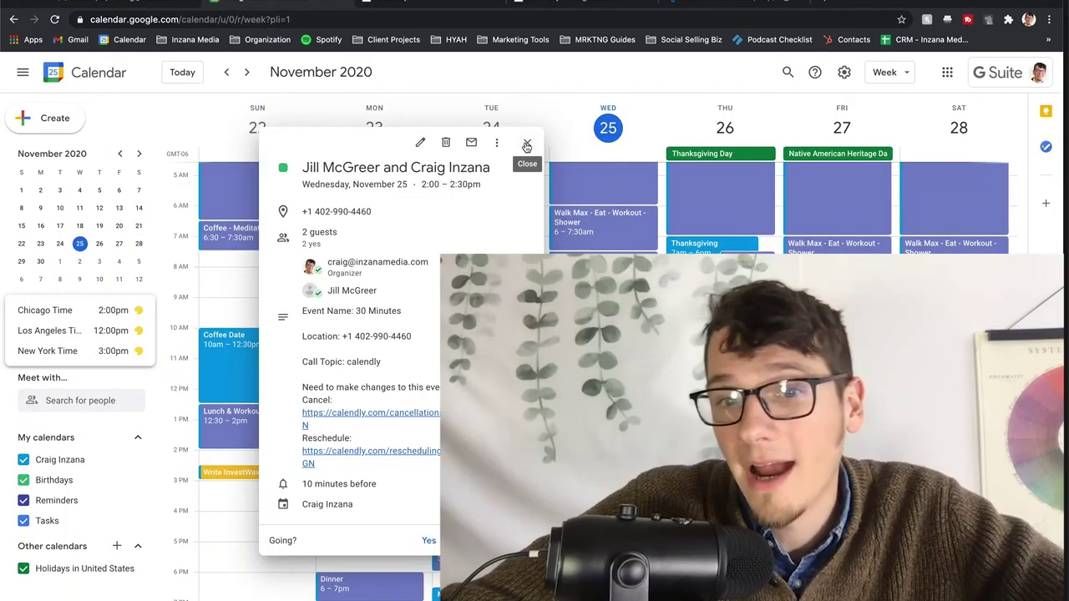
click(525, 122)
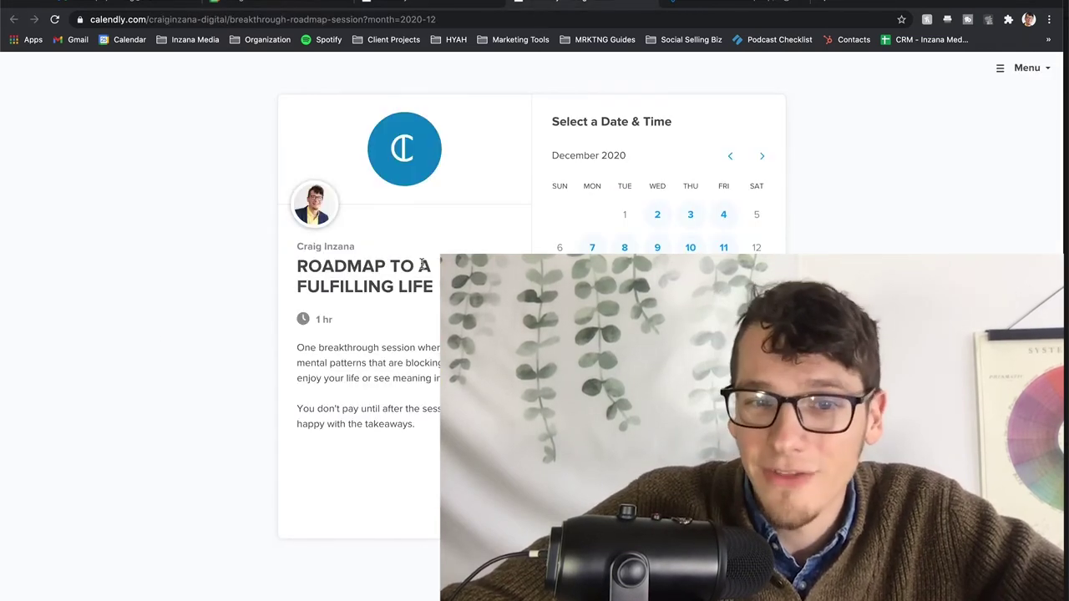
- Book the 2:00pm slot on Thursday, December 3 and confirm it
click(729, 156)
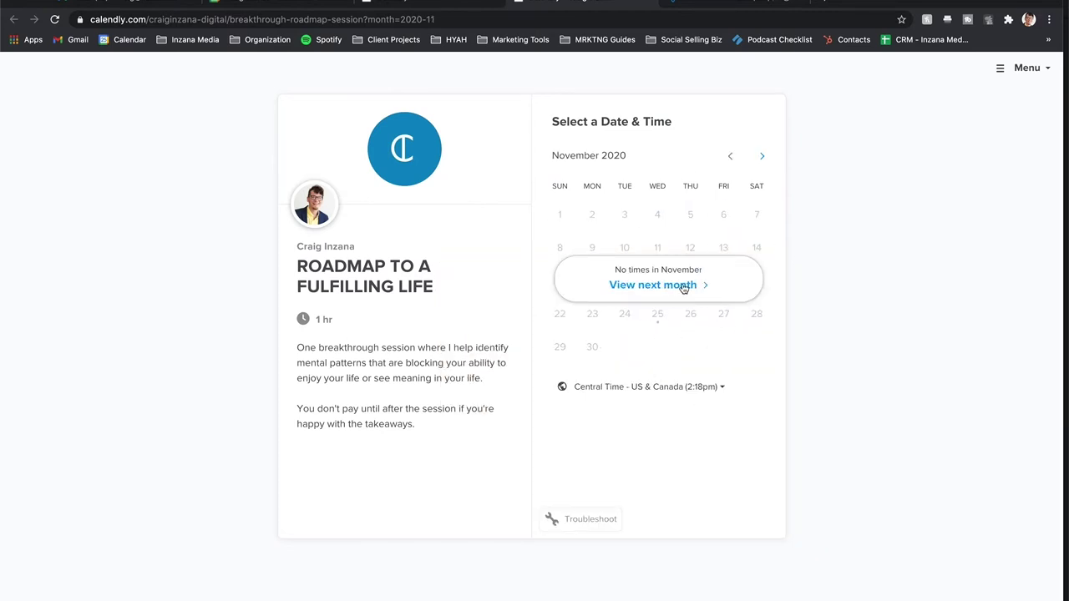
click(762, 156)
click(657, 215)
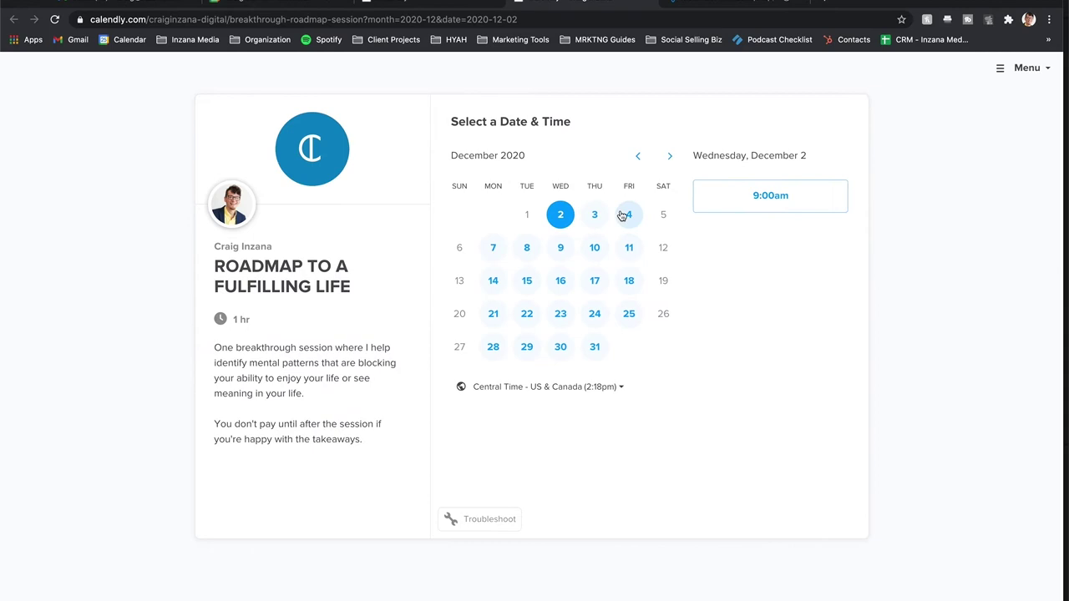
click(595, 215)
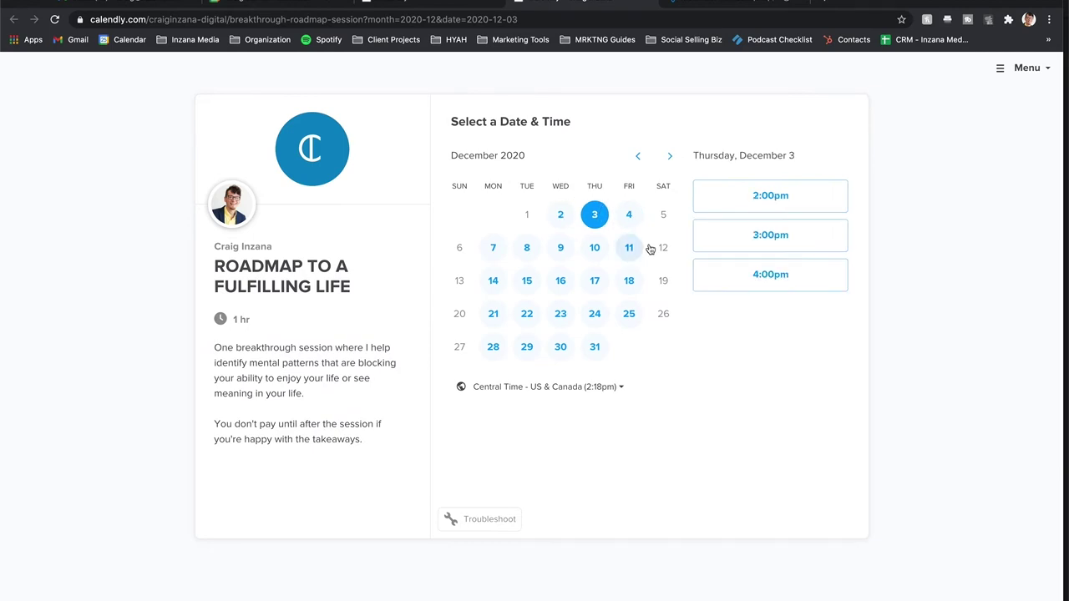
click(759, 202)
click(839, 198)
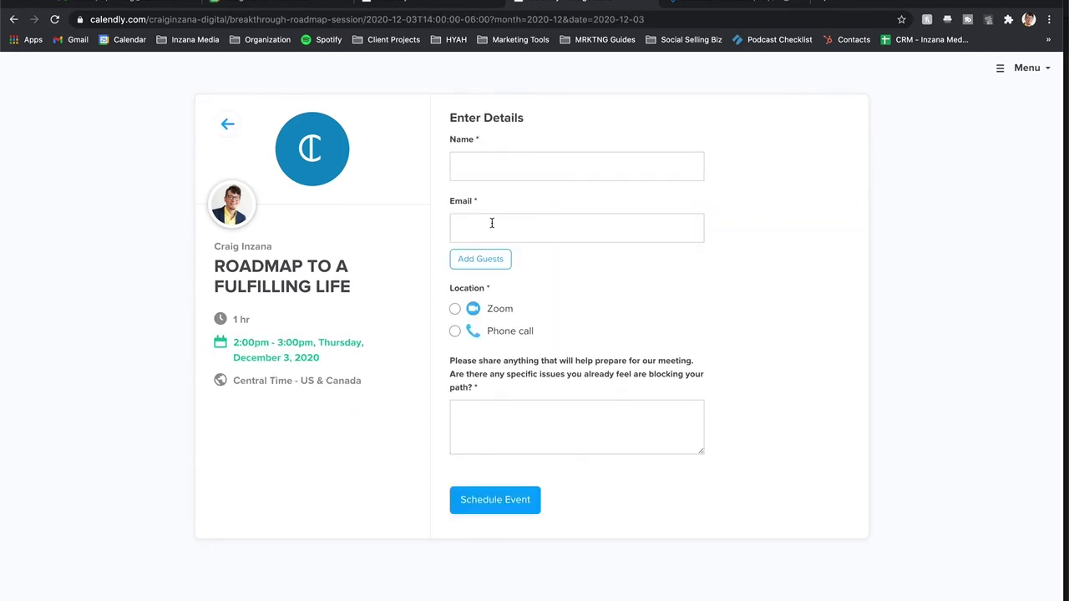
- In Google Calendar, view and close the November 25 2pm meeting details, then go back to Calendly
click(404, 3)
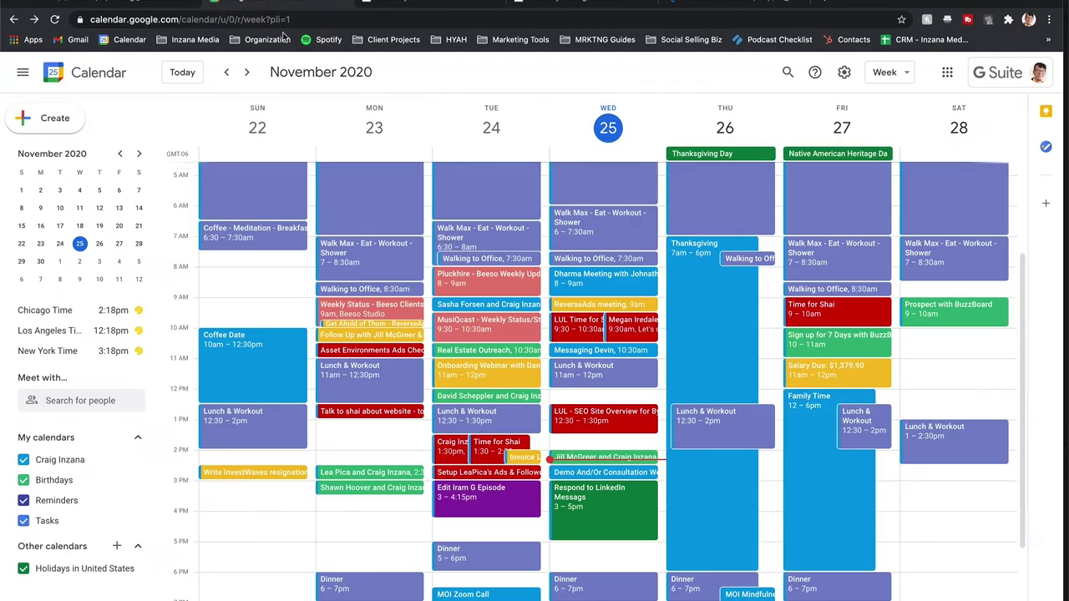
click(625, 460)
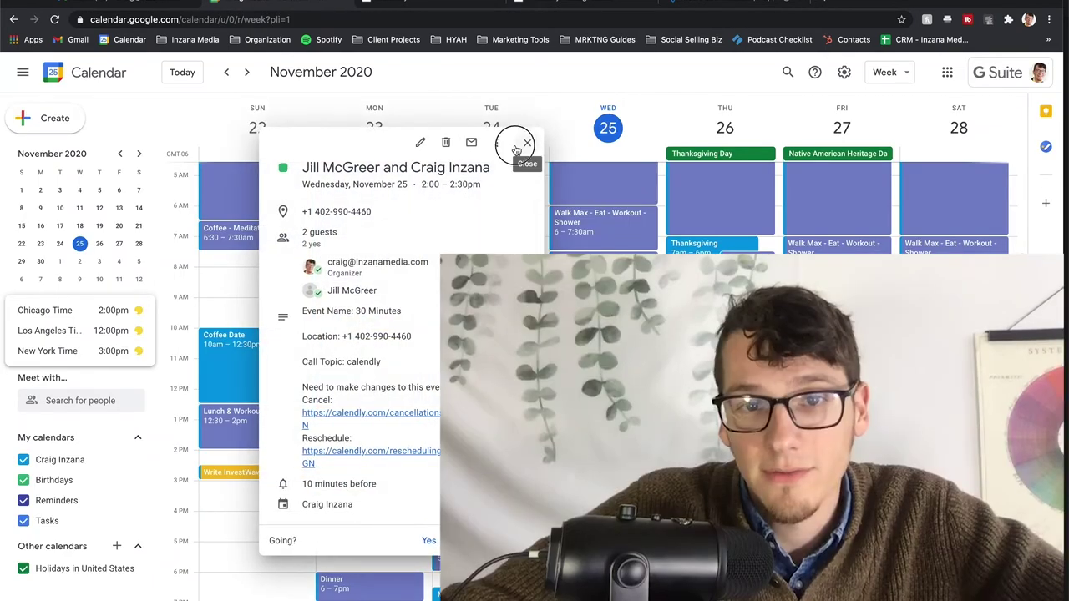
click(520, 142)
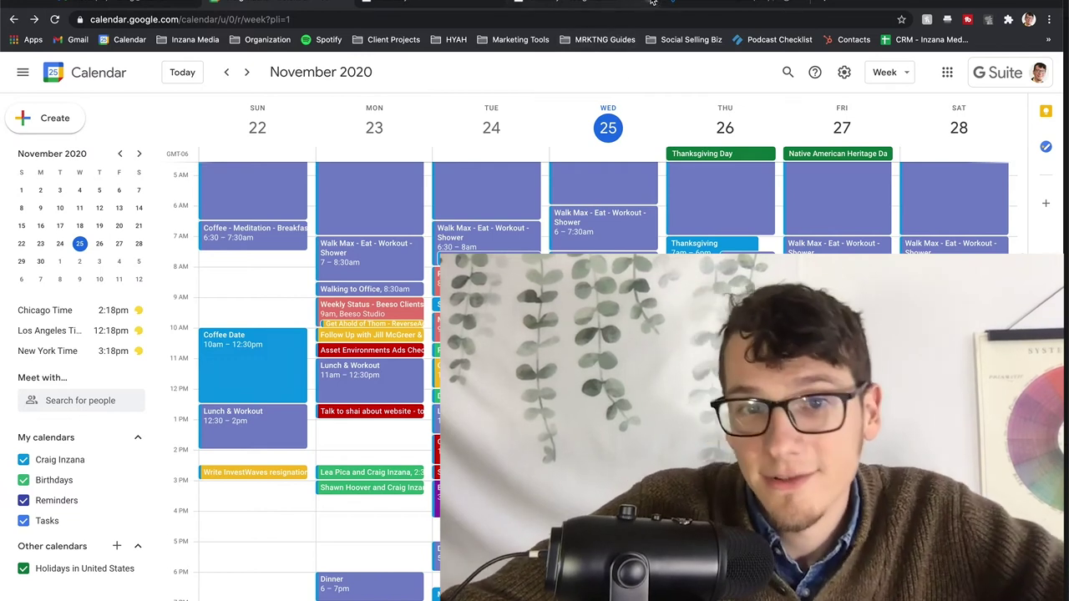
click(448, 2)
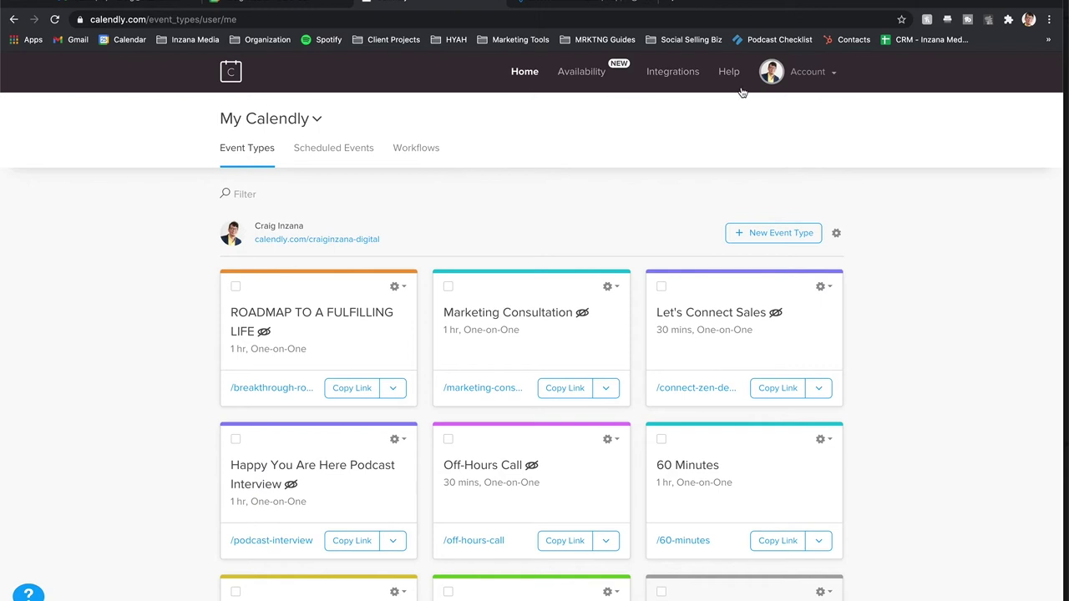
- Go to Calendar Connections through the Account menu
click(795, 72)
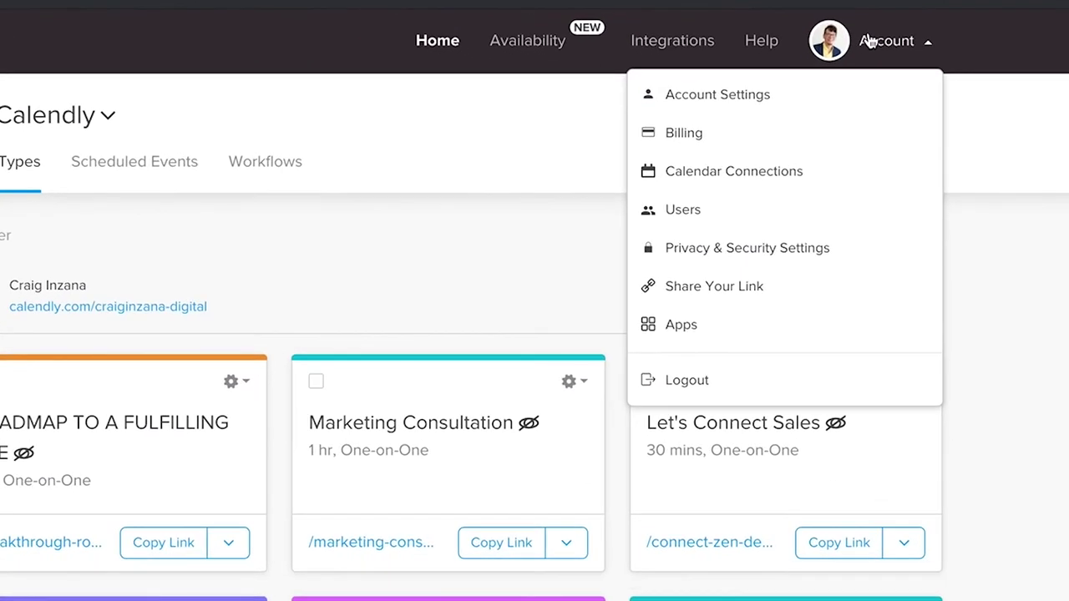
click(778, 177)
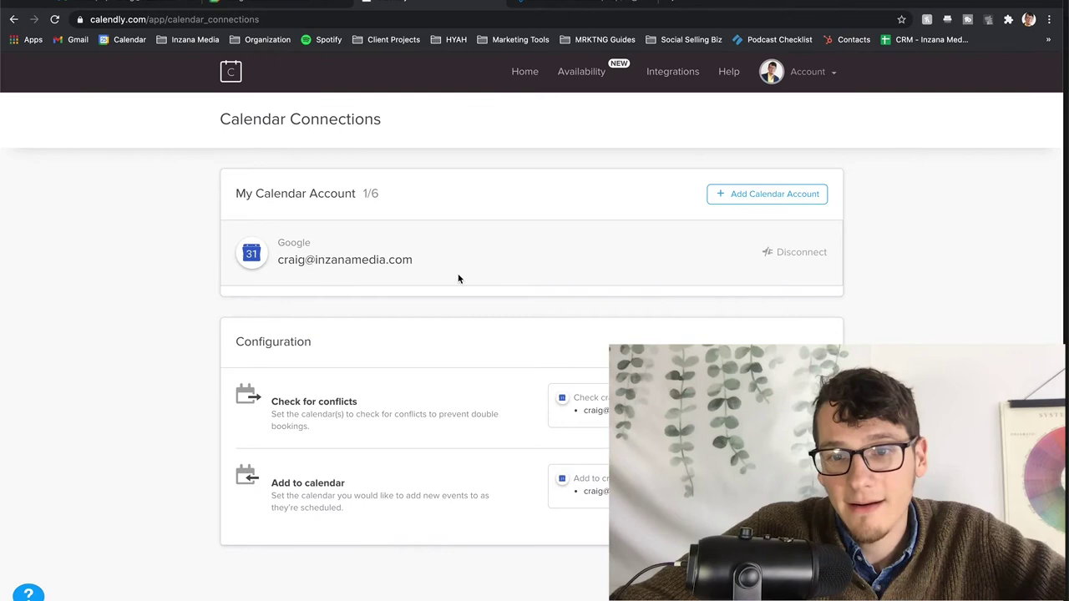
- List the addable calendar services and review the Outlook Plug-In versions, Windows note and iCloud entry
click(745, 201)
scroll(630, 221, down, 2)
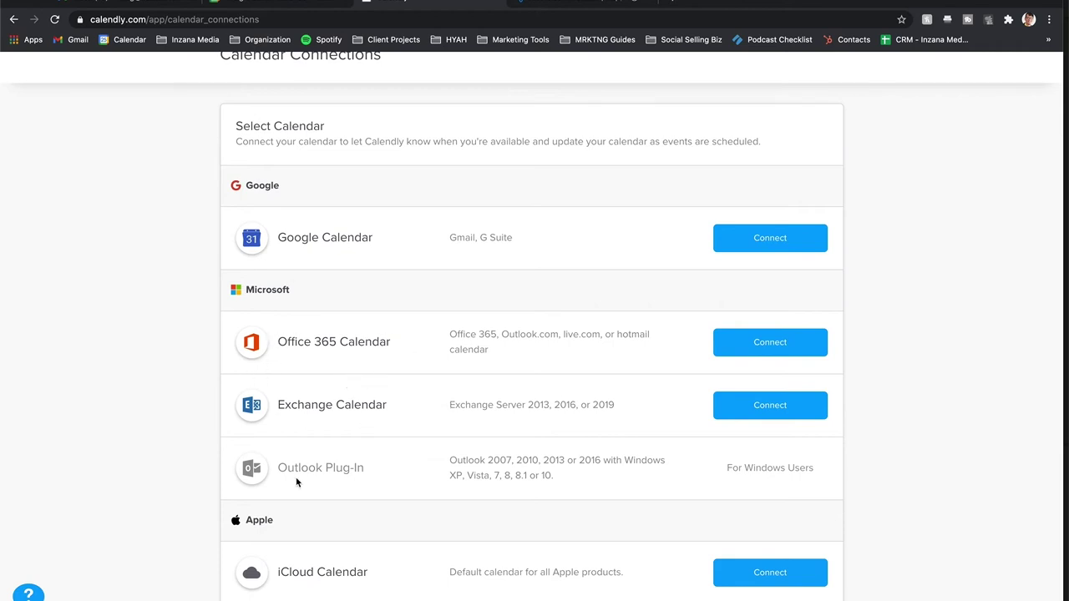
drag(450, 460, 563, 485)
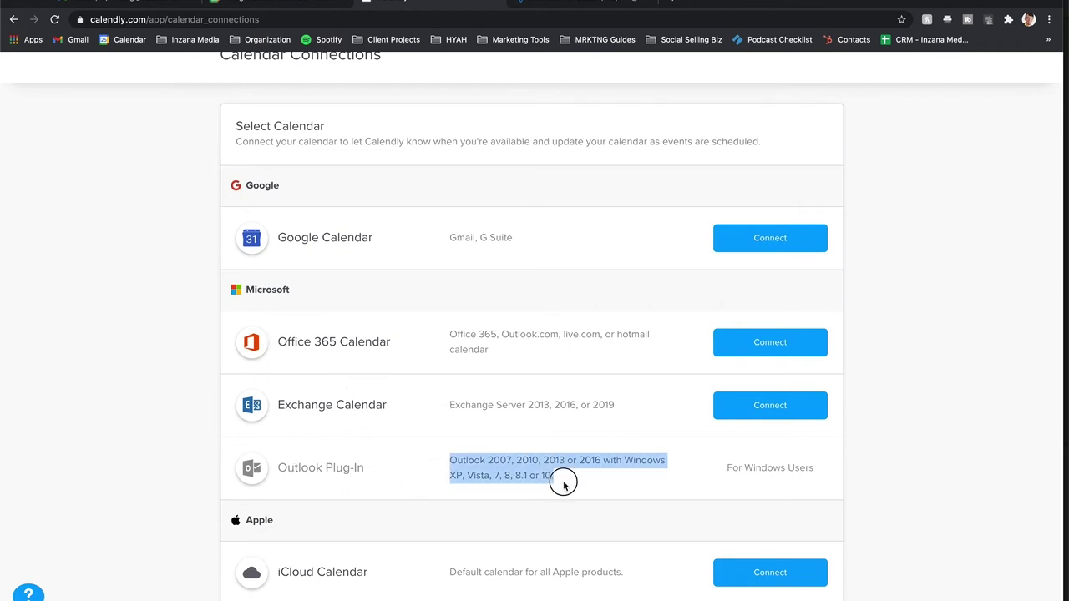
click(574, 483)
drag(731, 468, 823, 471)
click(822, 470)
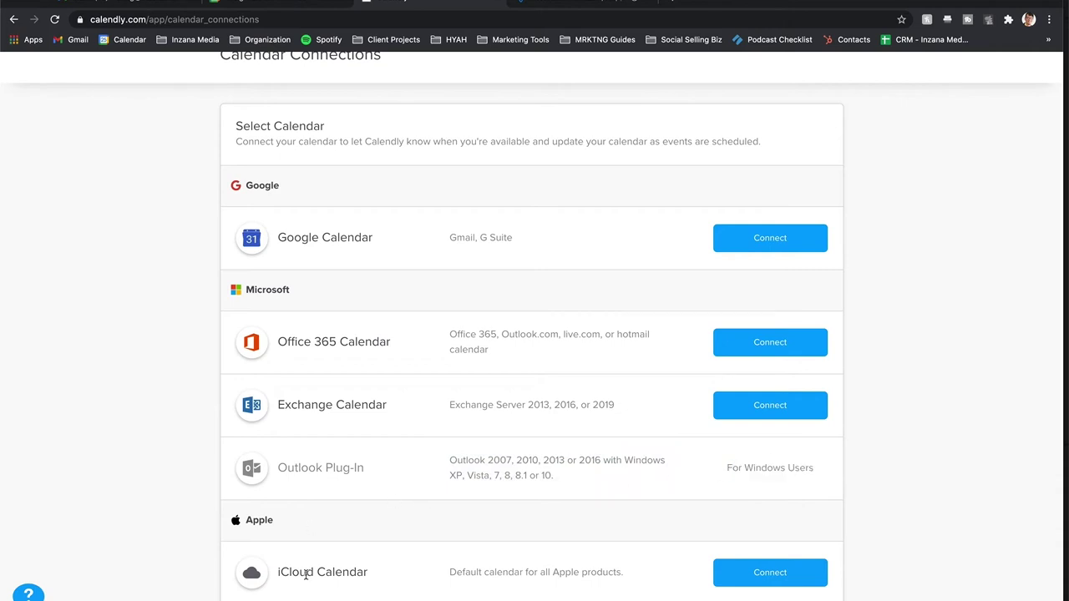
drag(278, 573, 372, 573)
click(373, 573)
- Review the Google, iCloud, Office 365 and Exchange calendar options in the provider list
drag(286, 238, 385, 236)
click(384, 236)
drag(393, 575, 246, 576)
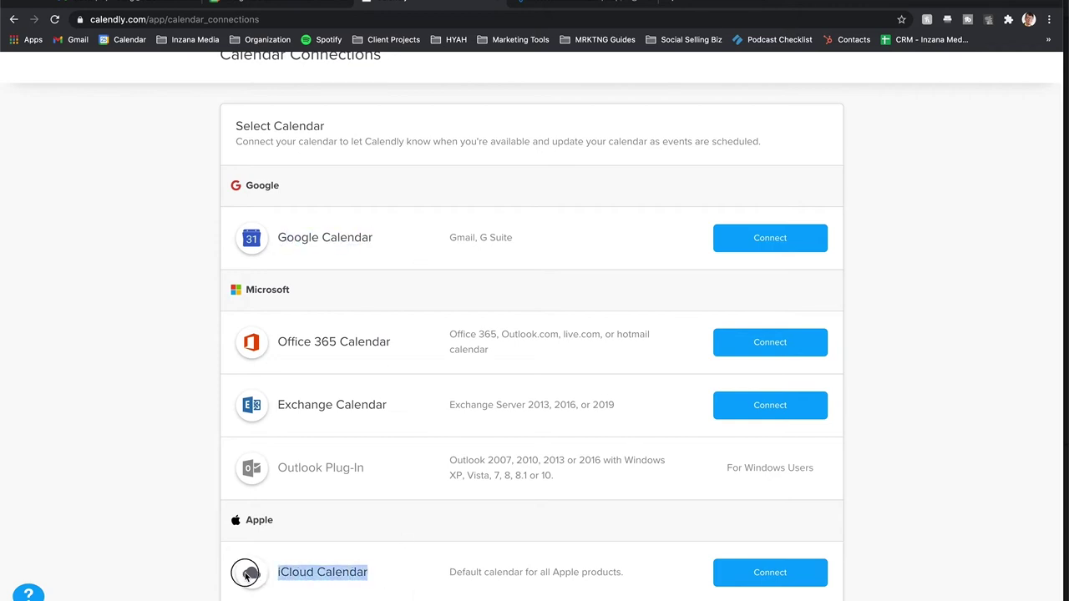
click(480, 569)
drag(282, 339, 334, 342)
click(334, 341)
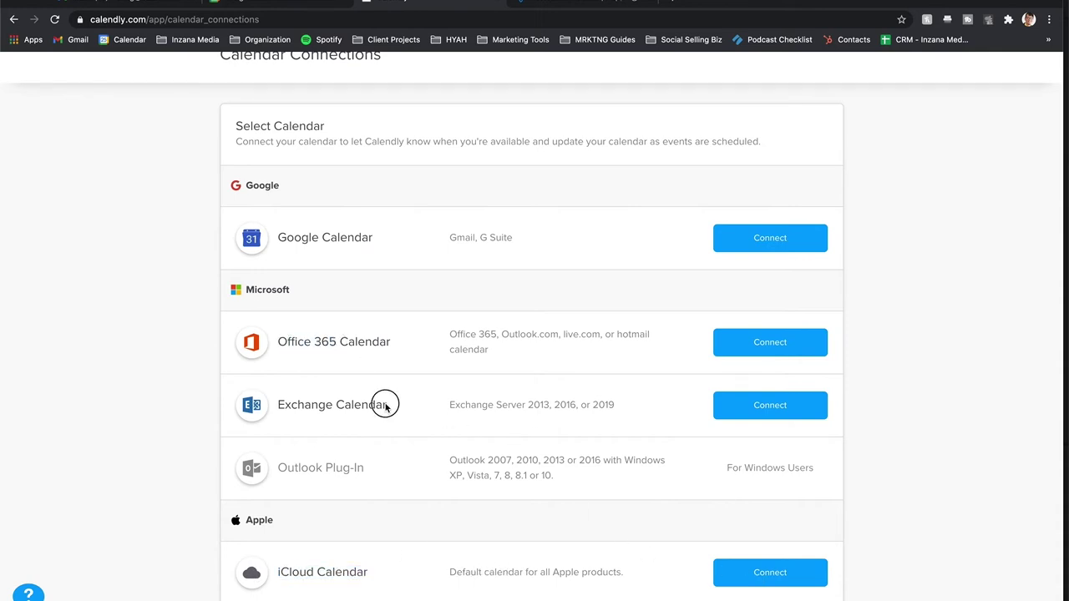
drag(382, 406, 246, 405)
click(448, 369)
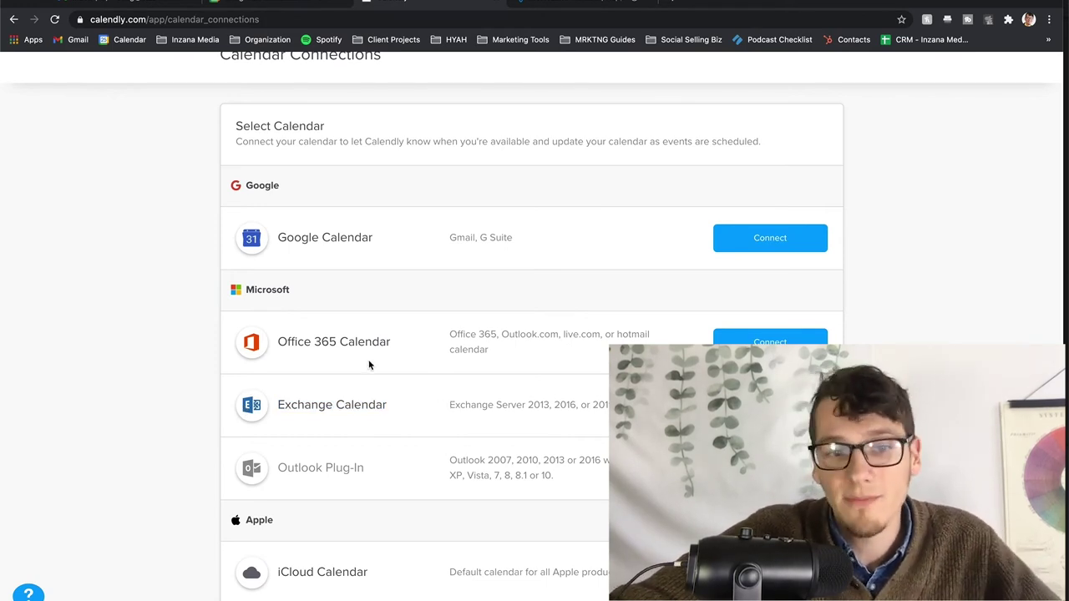
drag(399, 406, 279, 405)
click(281, 402)
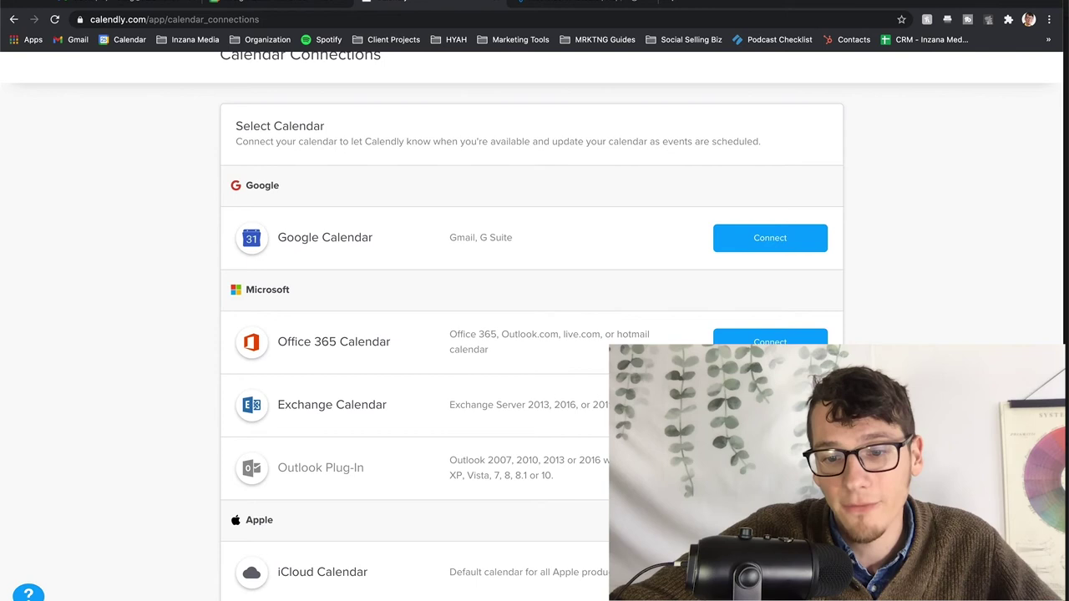
- Enter the iCloud email address and paste the app-specific password, then submit the connection
click(551, 355)
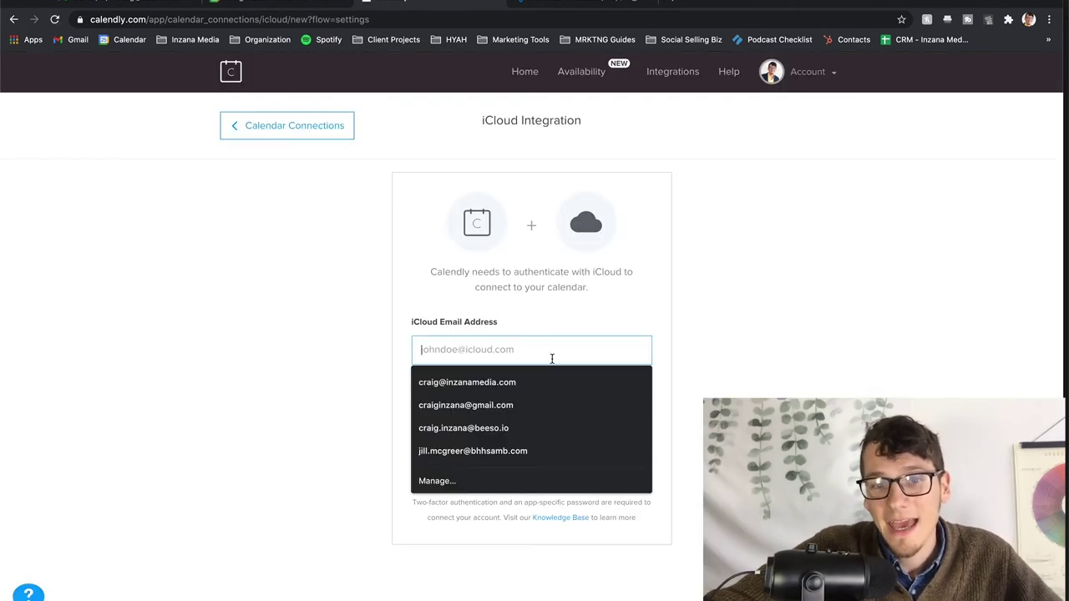
click(452, 331)
drag(413, 327, 501, 327)
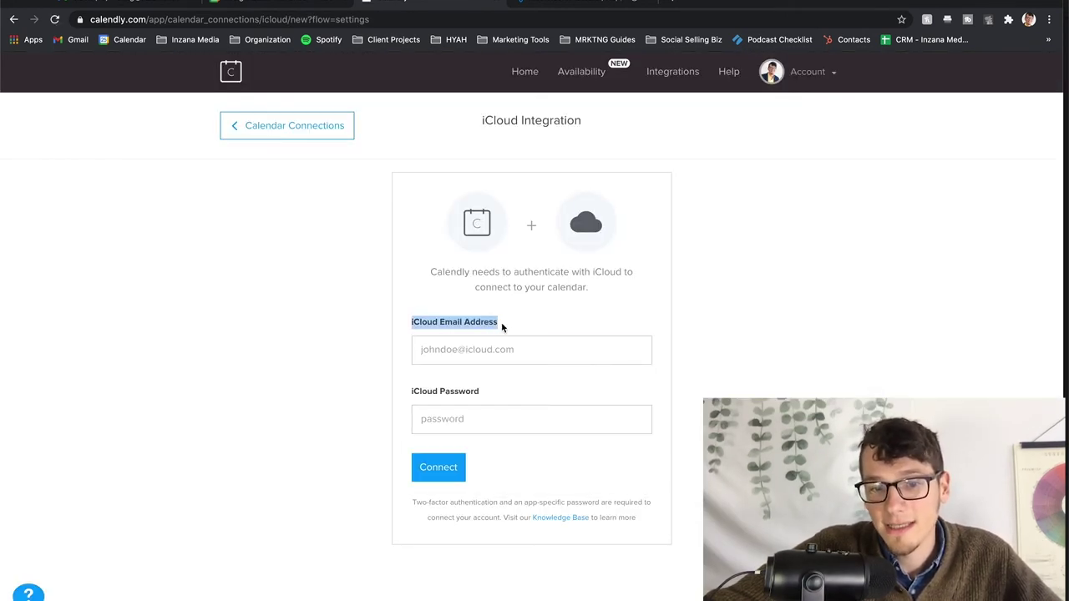
click(491, 354)
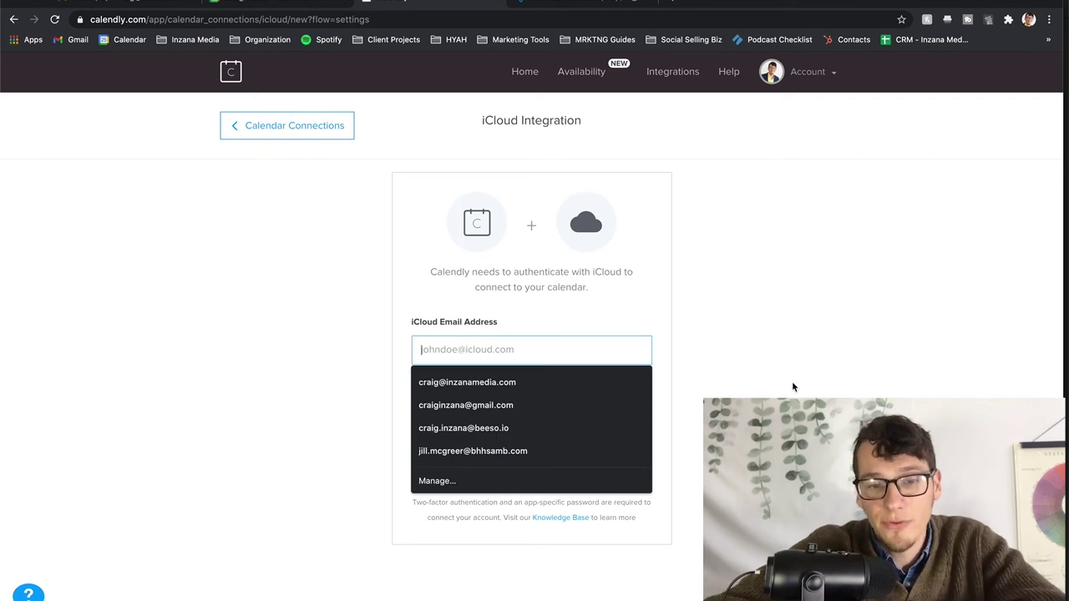
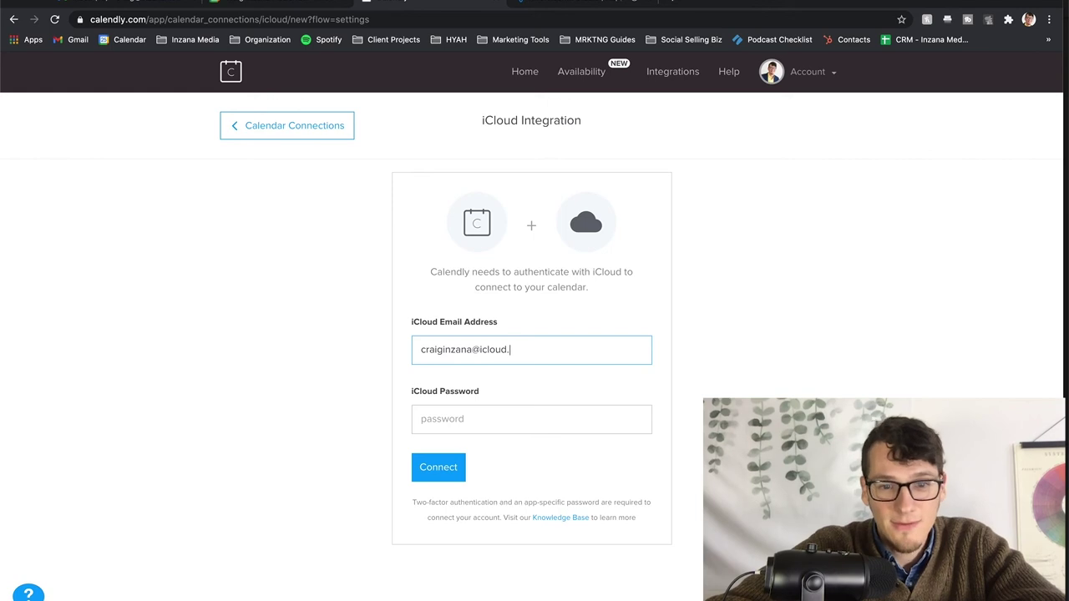
key(Tab)
key(ctrl+v)
key(Return)
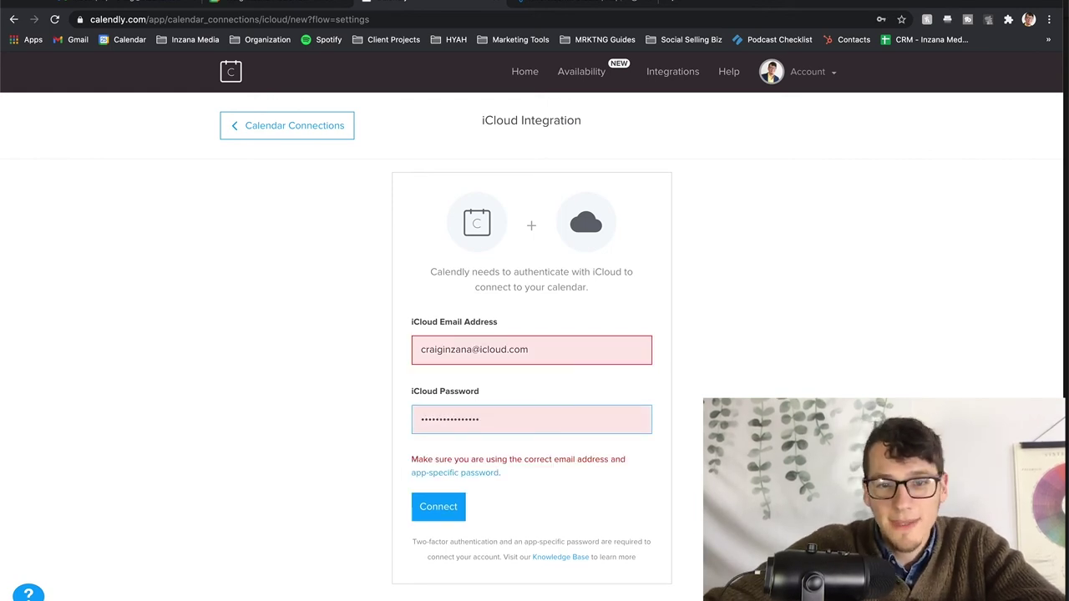
- After the credentials error, clear the email and password fields
double_click(456, 373)
triple_click(465, 359)
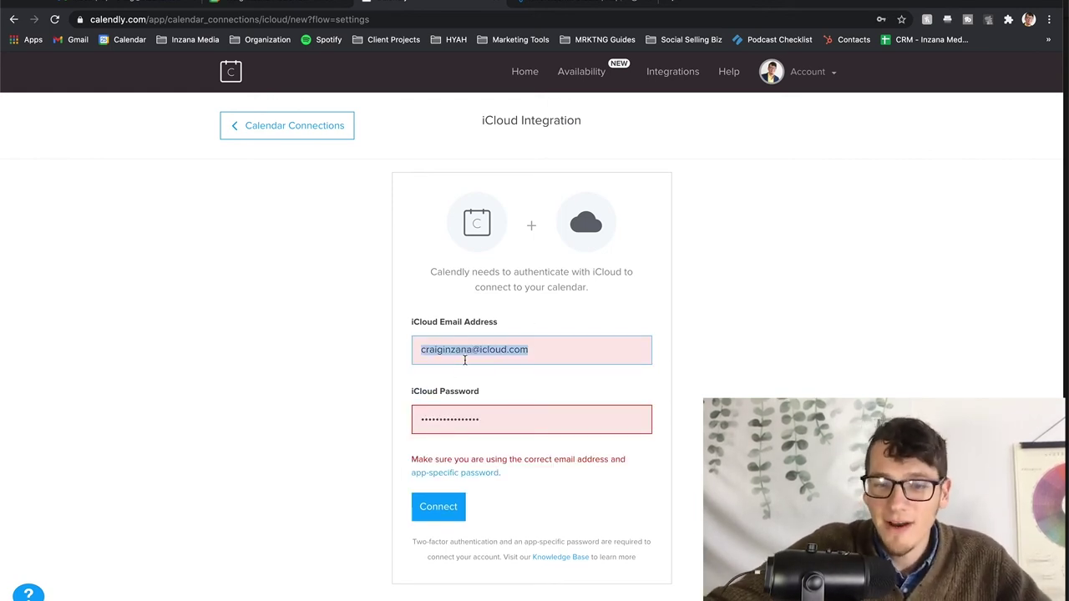
key(BackSpace)
triple_click(474, 410)
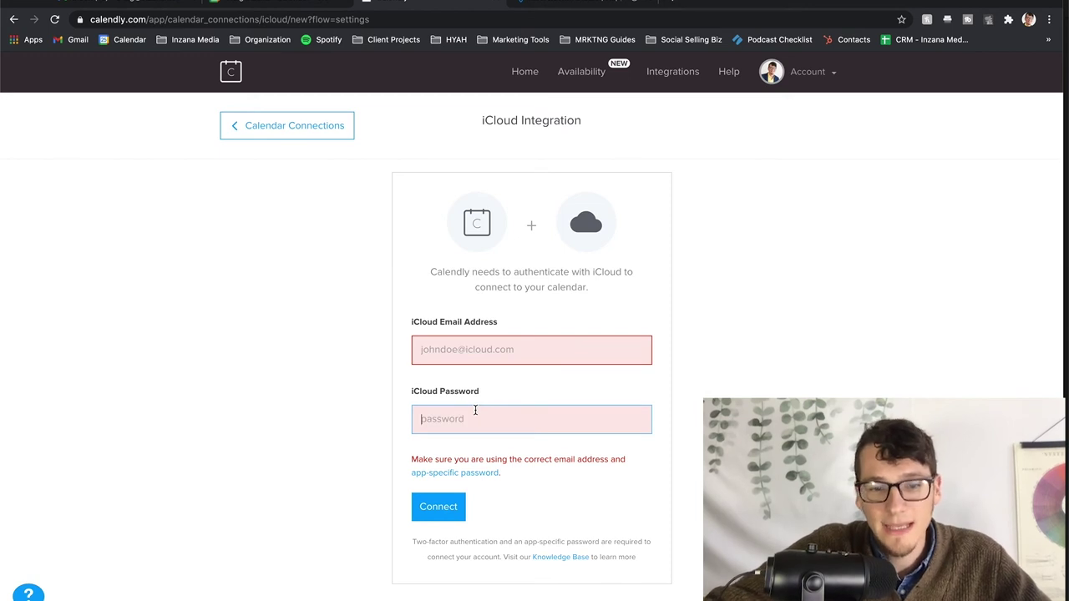
click(509, 386)
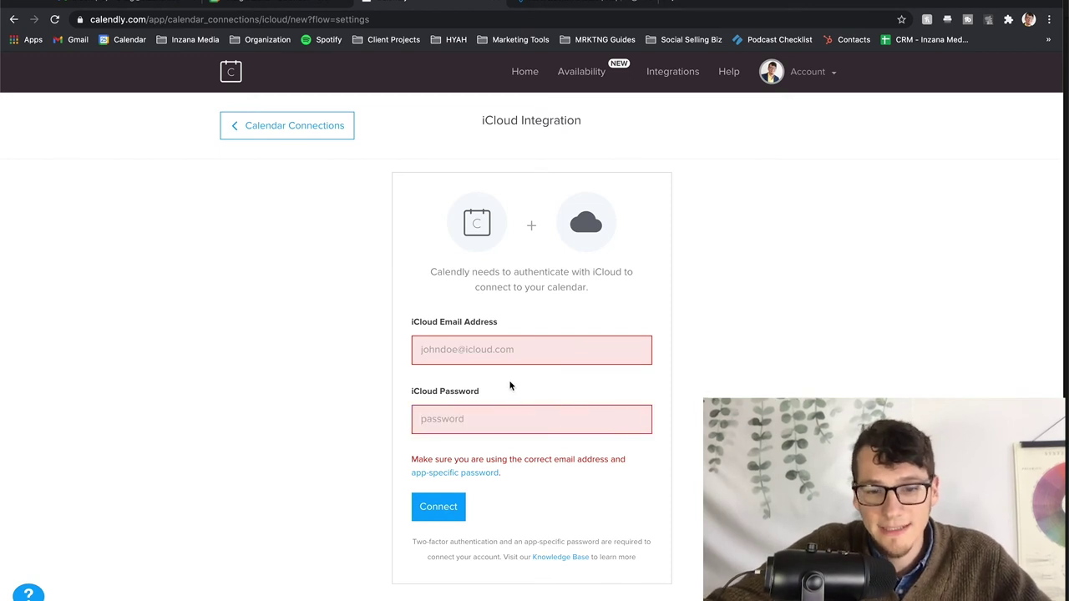
- Return to Calendar Connections, decline saving the password, and review the Check for conflicts and Add to calendar settings
click(339, 139)
click(837, 228)
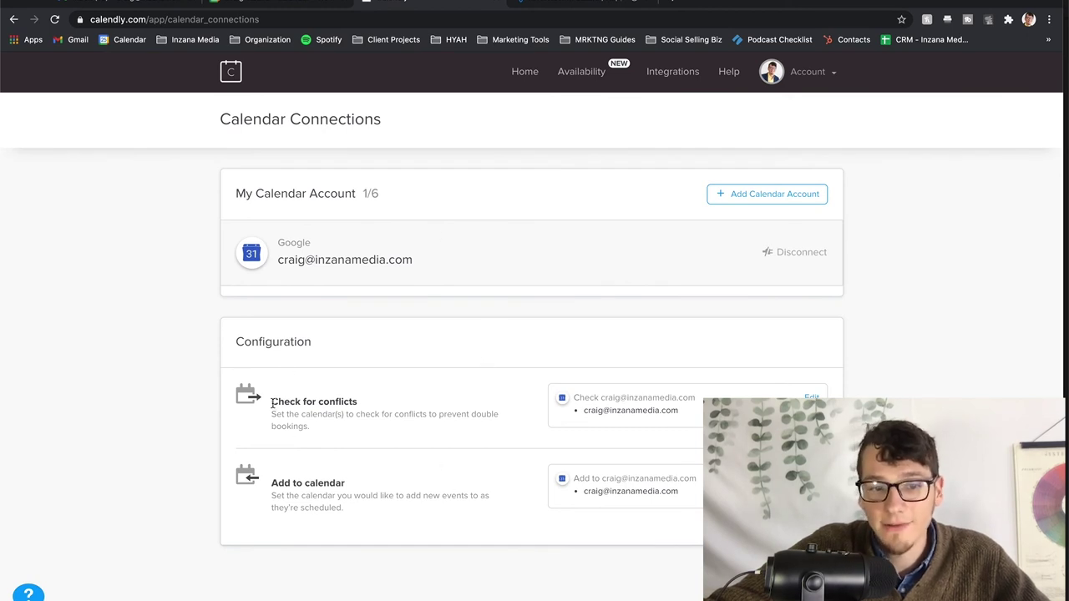
drag(272, 405, 384, 404)
click(479, 407)
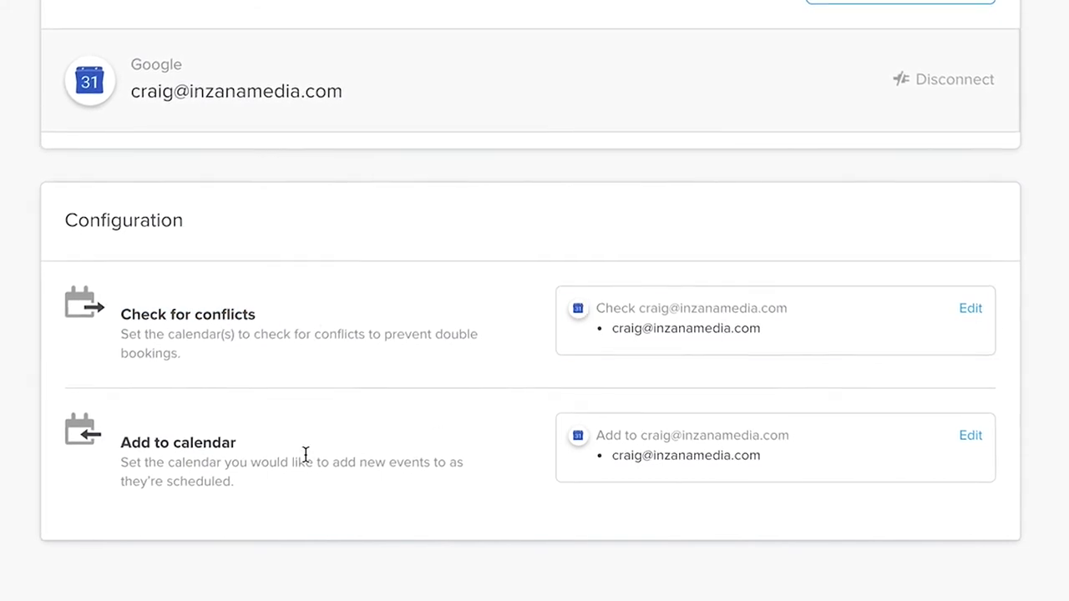
drag(236, 442, 106, 451)
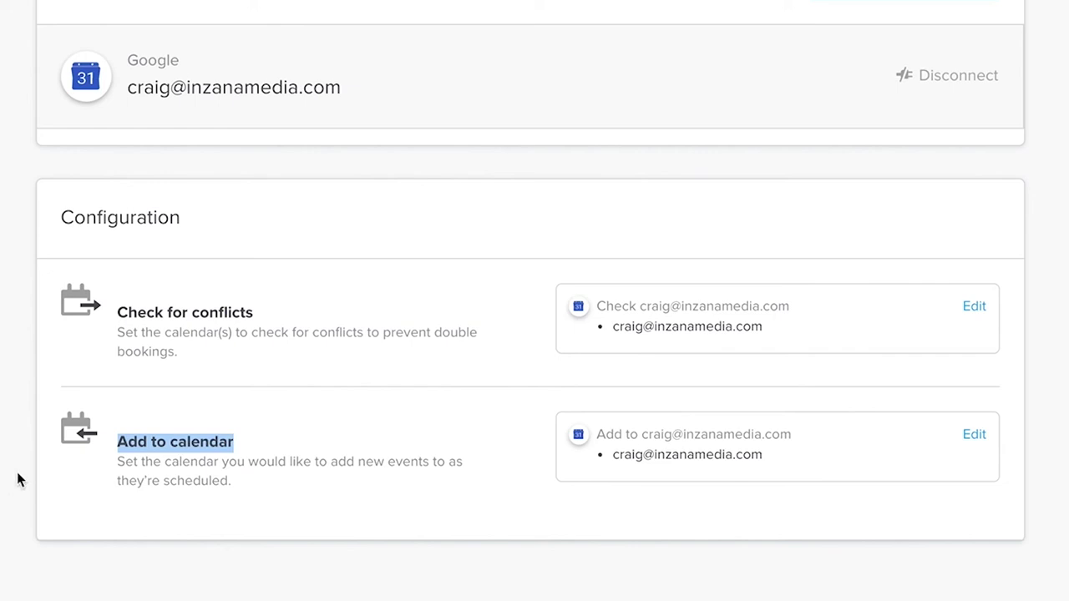
click(253, 486)
- Highlight the Check for conflicts and Add to calendar headings on the Configuration card
drag(115, 313, 327, 307)
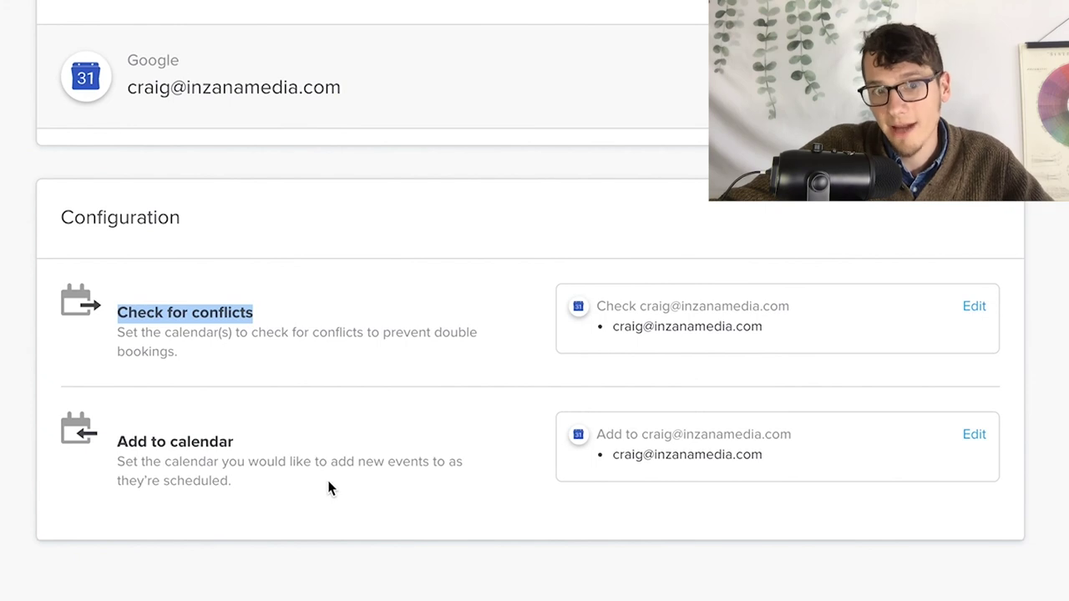
click(229, 332)
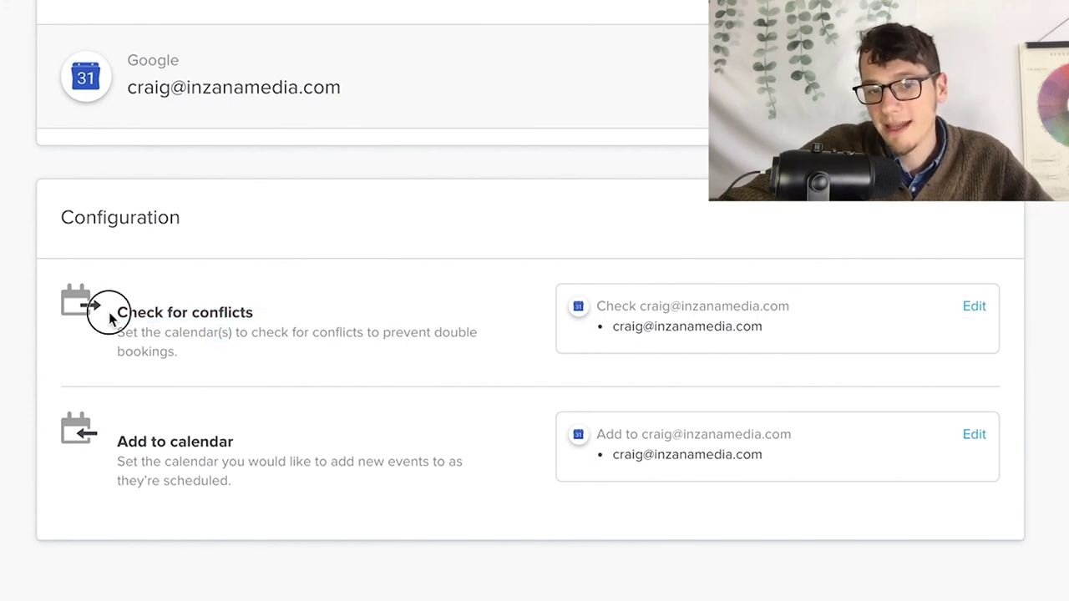
triple_click(126, 313)
drag(98, 441, 323, 441)
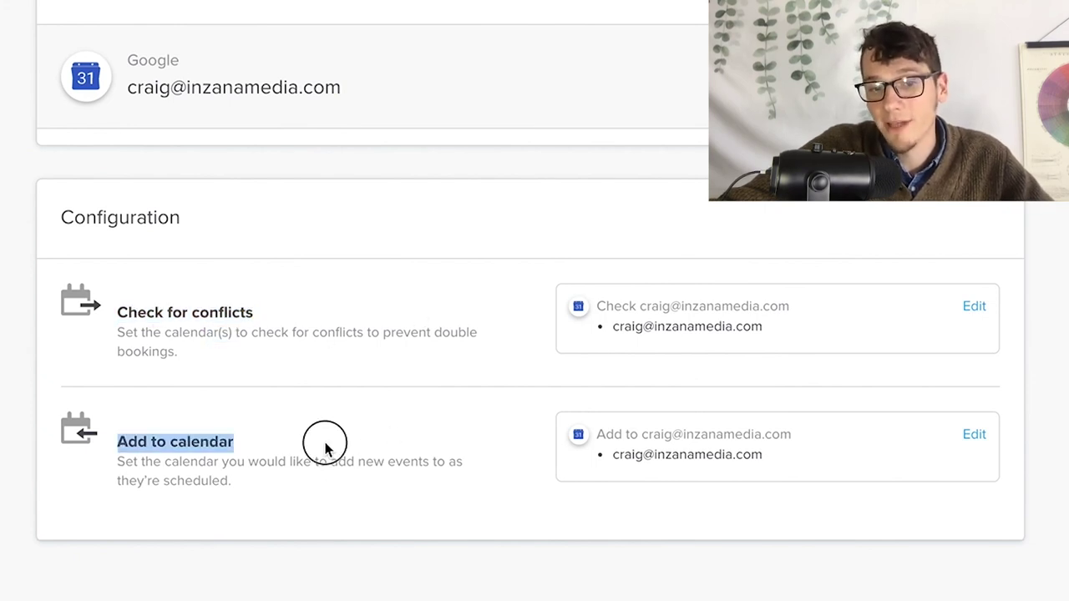
click(384, 482)
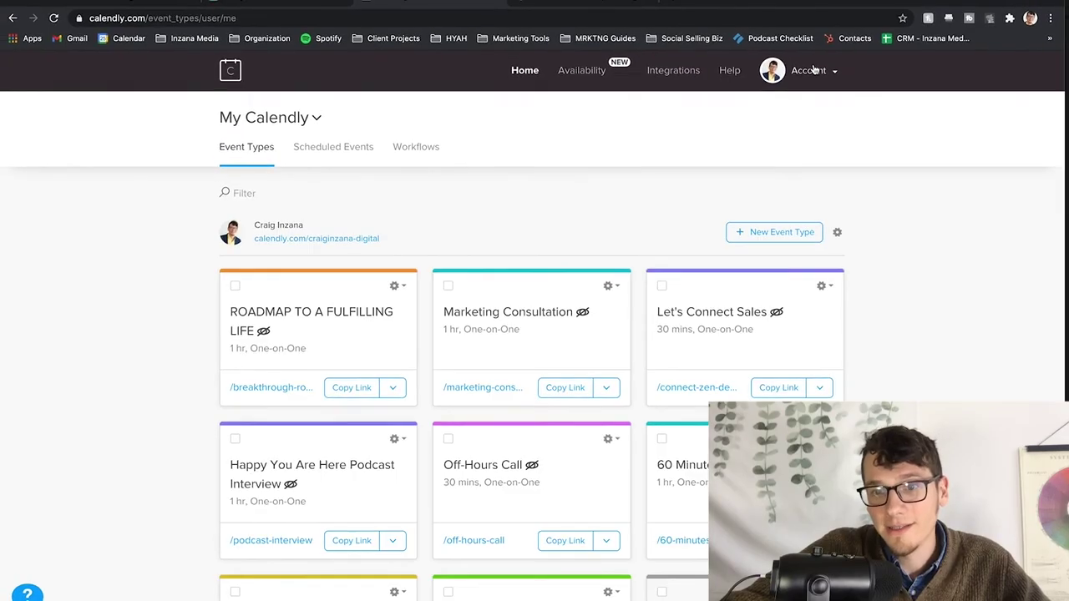
- Reopen Calendar Connections from the Account menu and start adding another calendar account
click(814, 67)
click(800, 110)
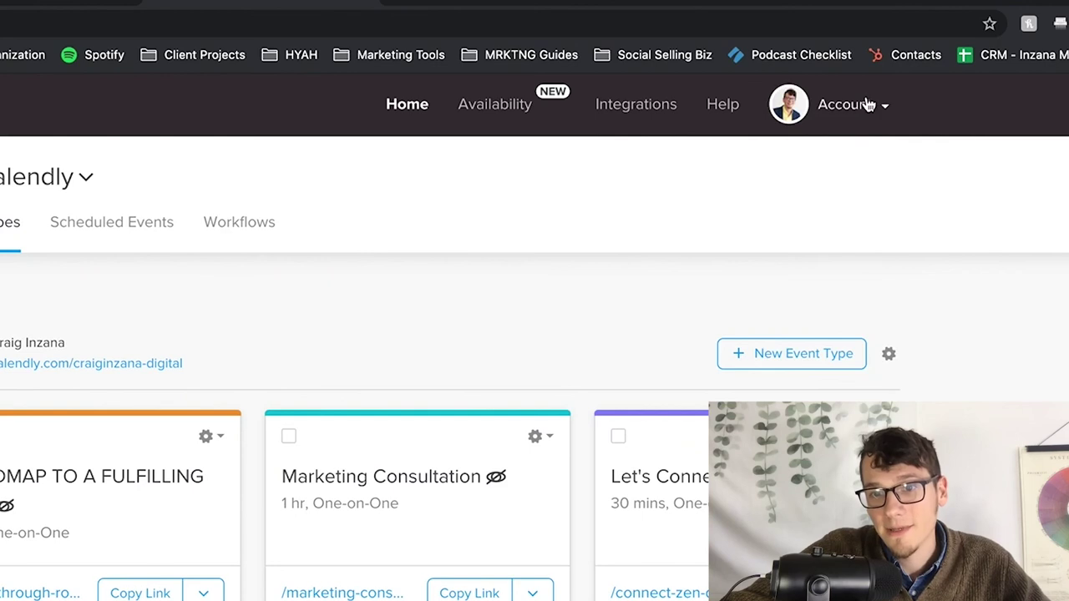
click(869, 106)
click(731, 241)
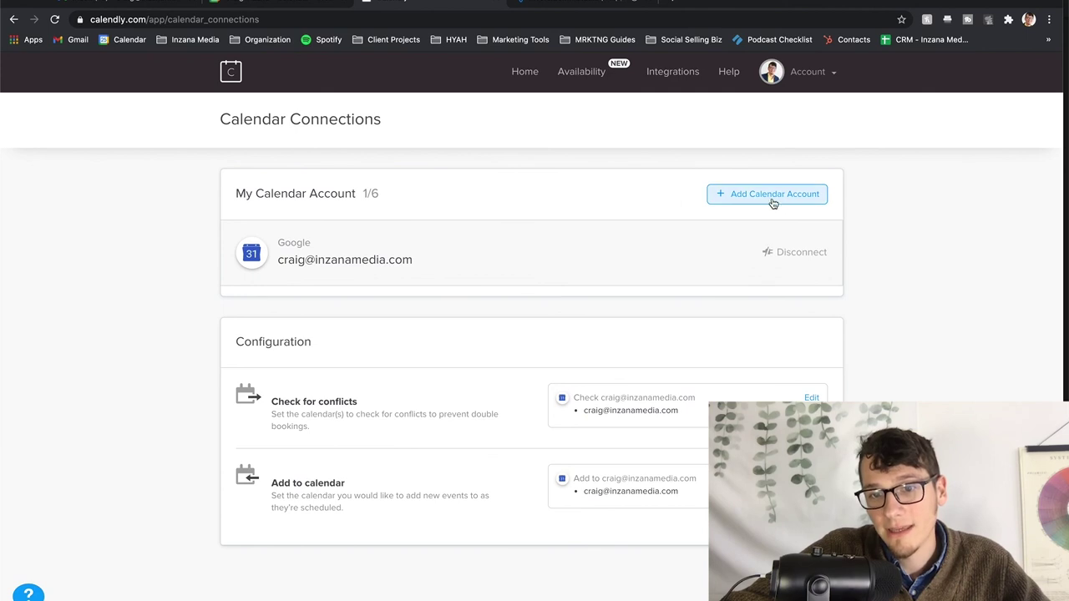
click(739, 197)
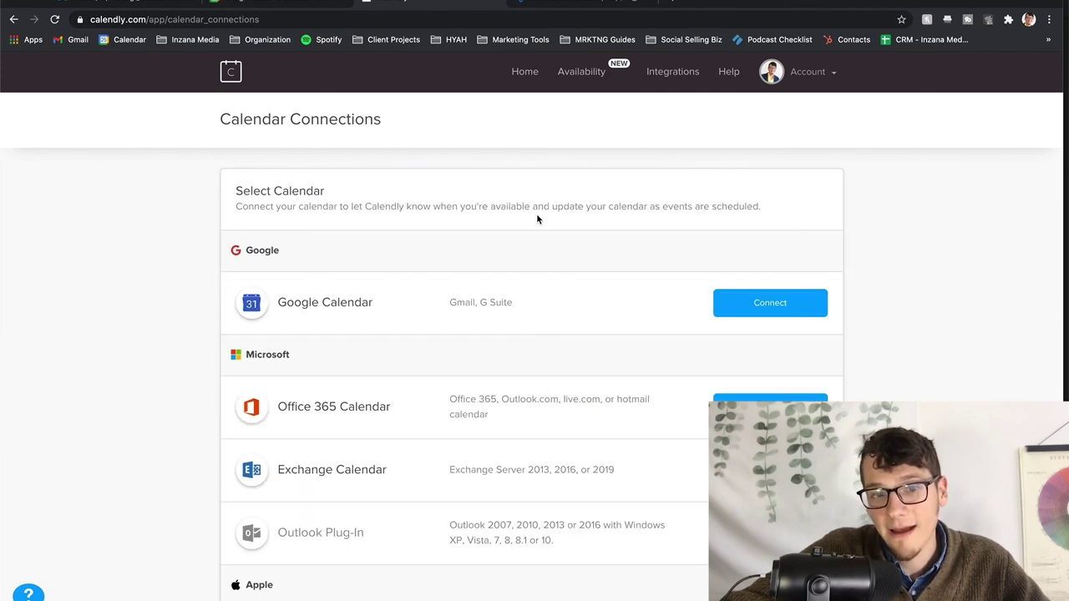